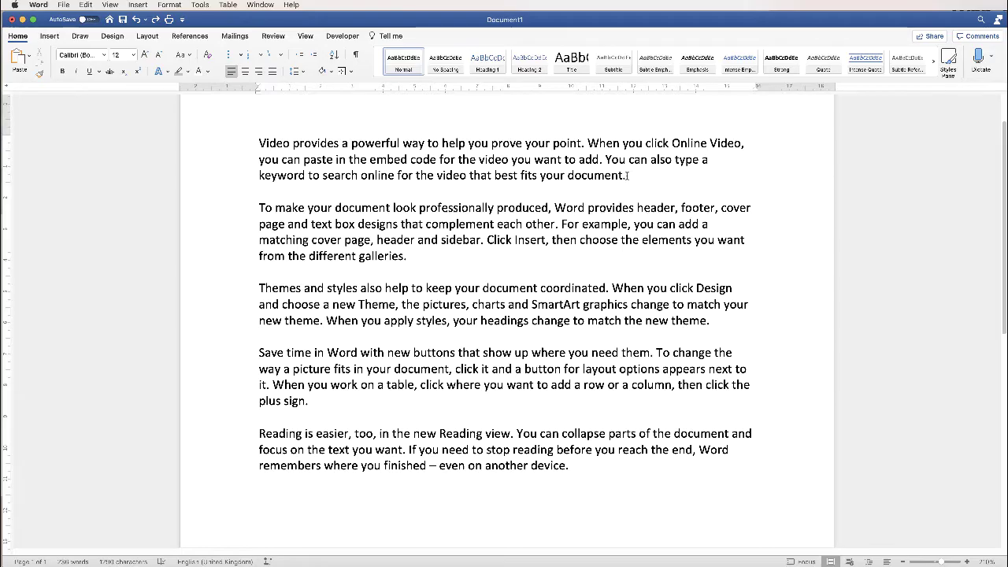
- Bold the second paragraph, then remove the bold again and deselect it
{"action": "left_click_drag", "start_coordinate": [413, 258], "coordinate": [259, 207]}
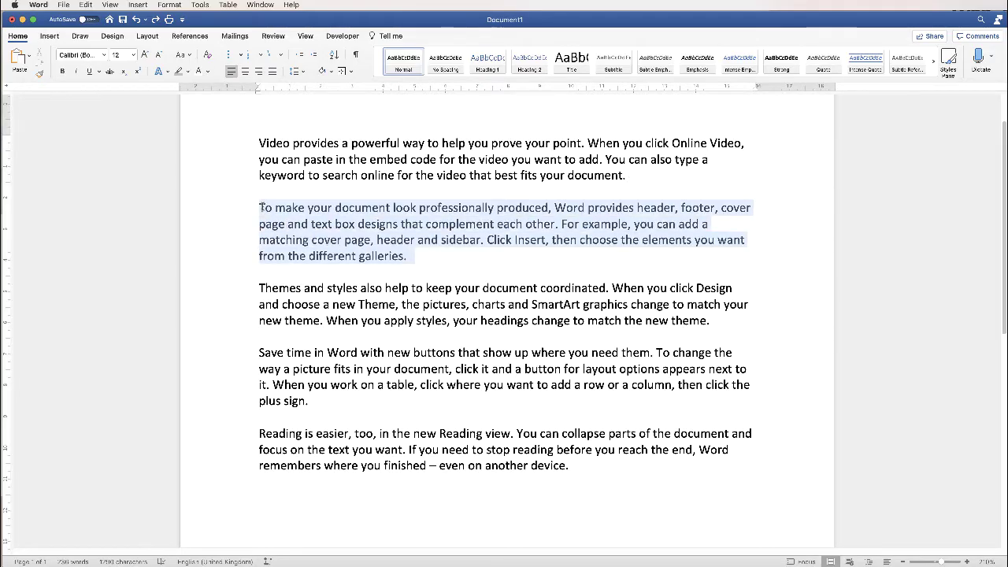
{"action": "left_click", "coordinate": [62, 72]}
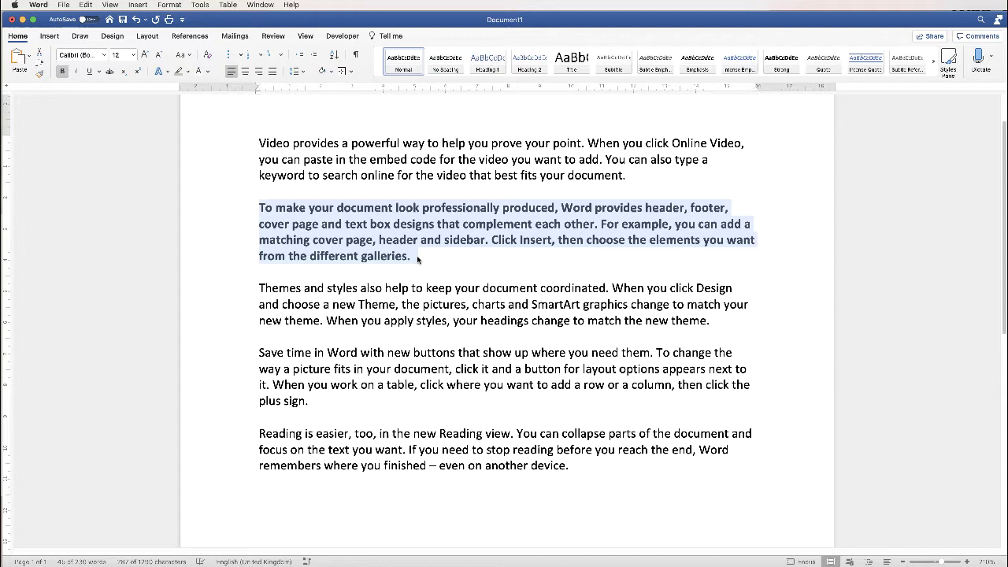
{"action": "key", "text": "super+b"}
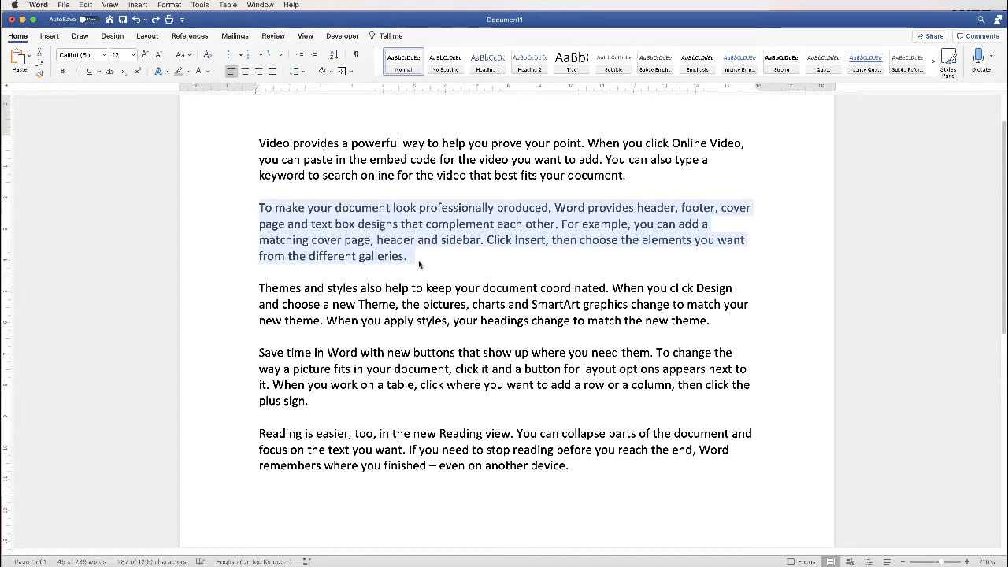
{"action": "left_click", "coordinate": [413, 258]}
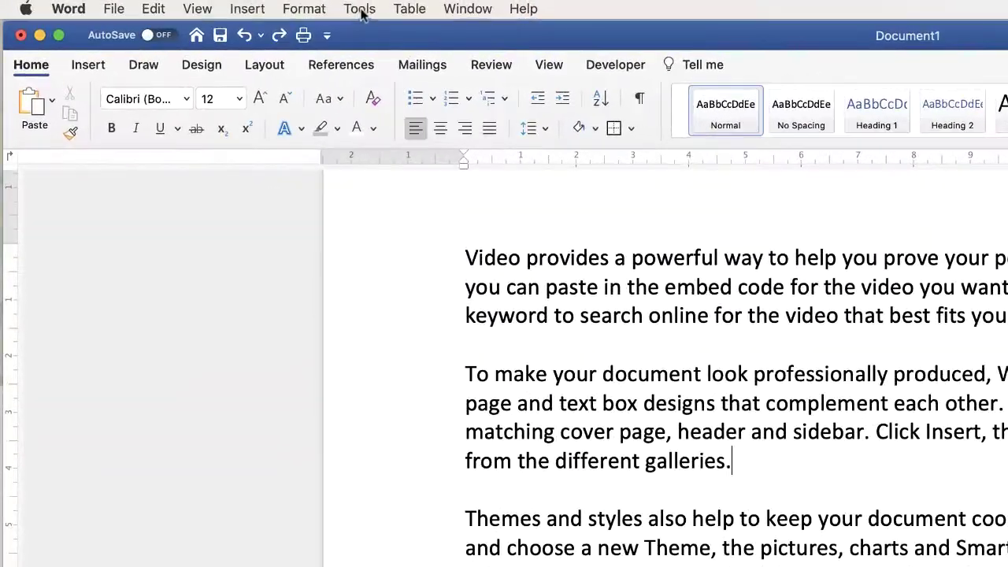
- Start recording a new macro, proposed as Macro1 stored in All Documents (Normal.dotm)
{"action": "left_click", "coordinate": [201, 6]}
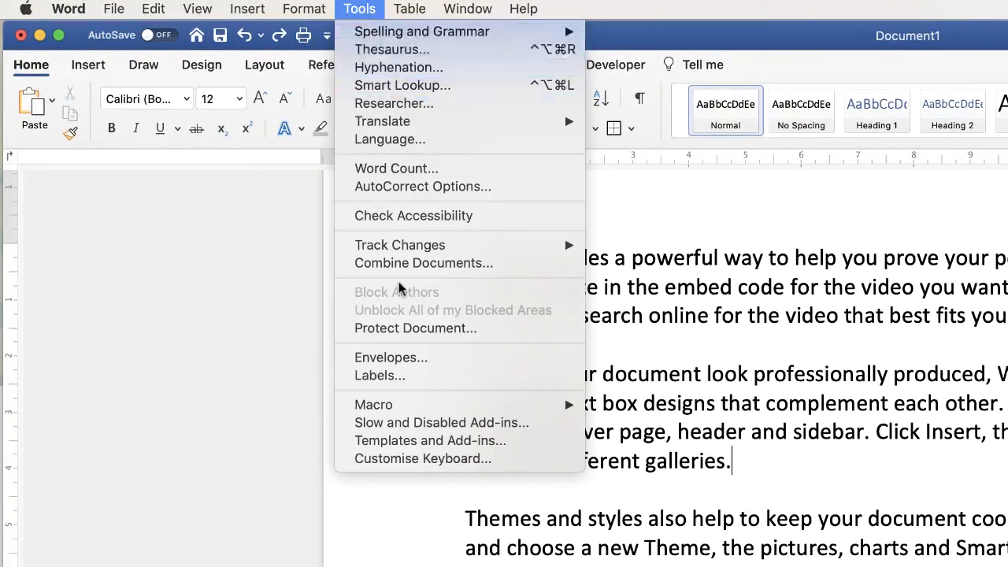
{"action": "mouse_move", "coordinate": [396, 409]}
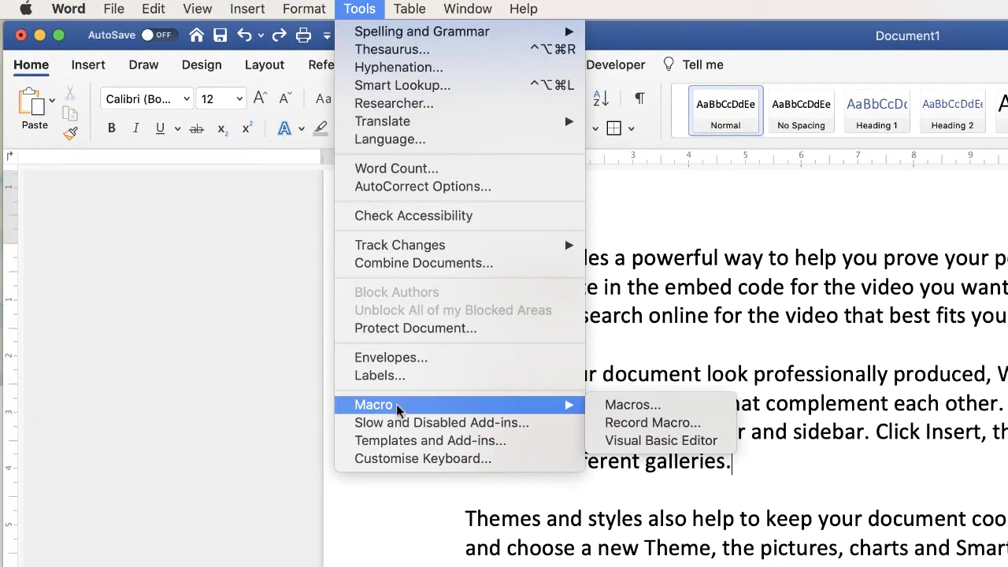
{"action": "left_click", "coordinate": [684, 426]}
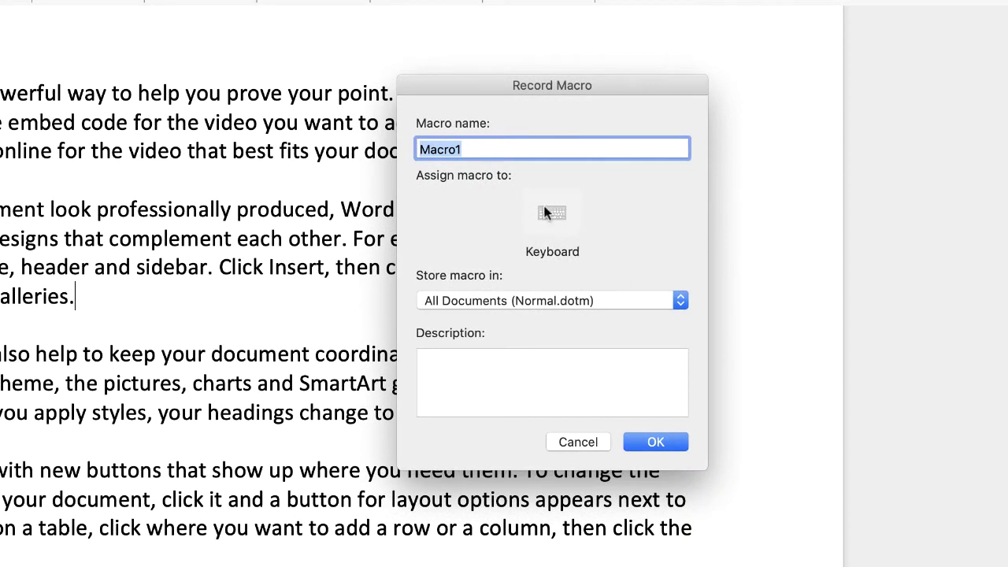
- Assign the Command+N keyboard shortcut to Macro1 and begin recording
{"action": "left_click", "coordinate": [552, 212]}
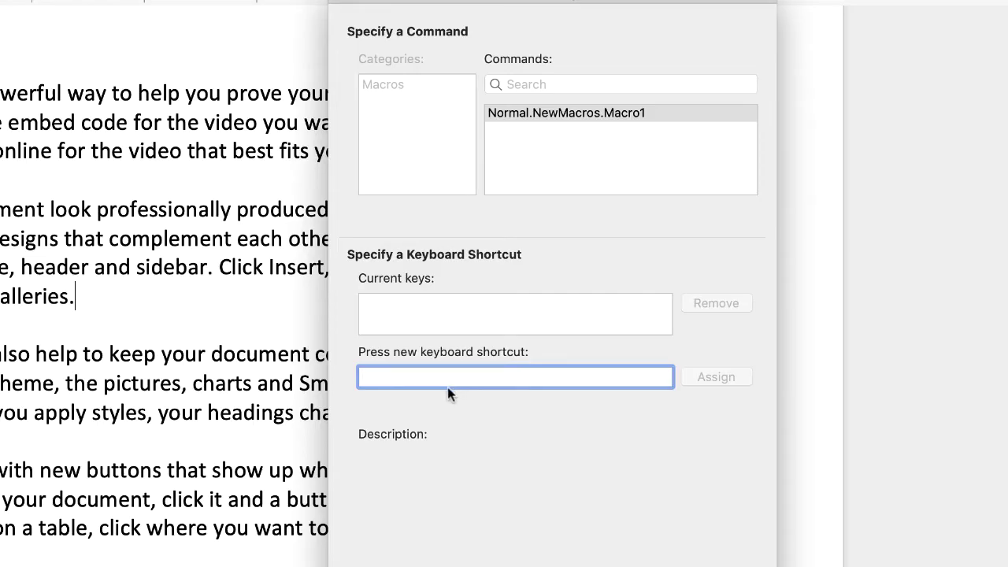
{"action": "key", "text": "super+n"}
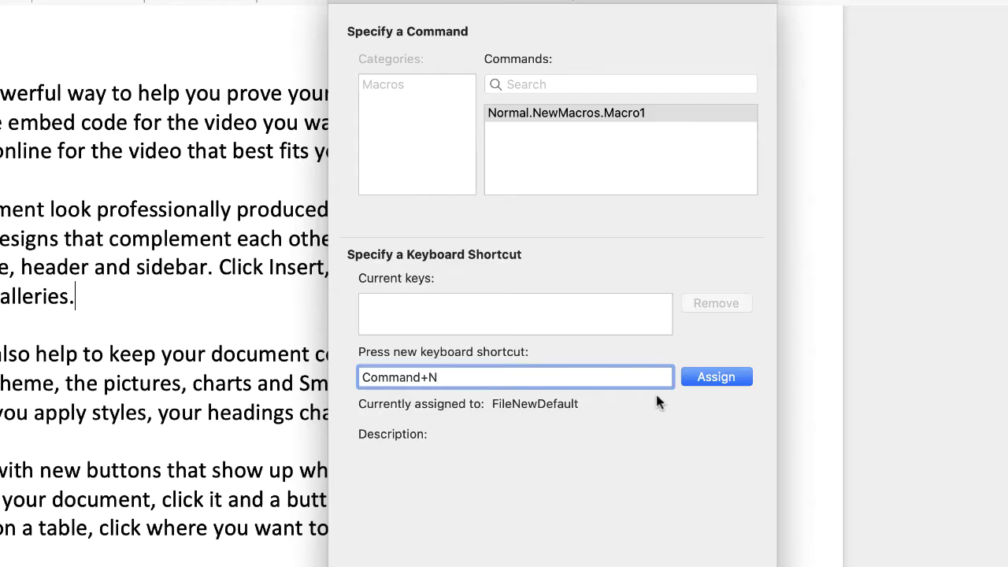
{"action": "left_click", "coordinate": [717, 377]}
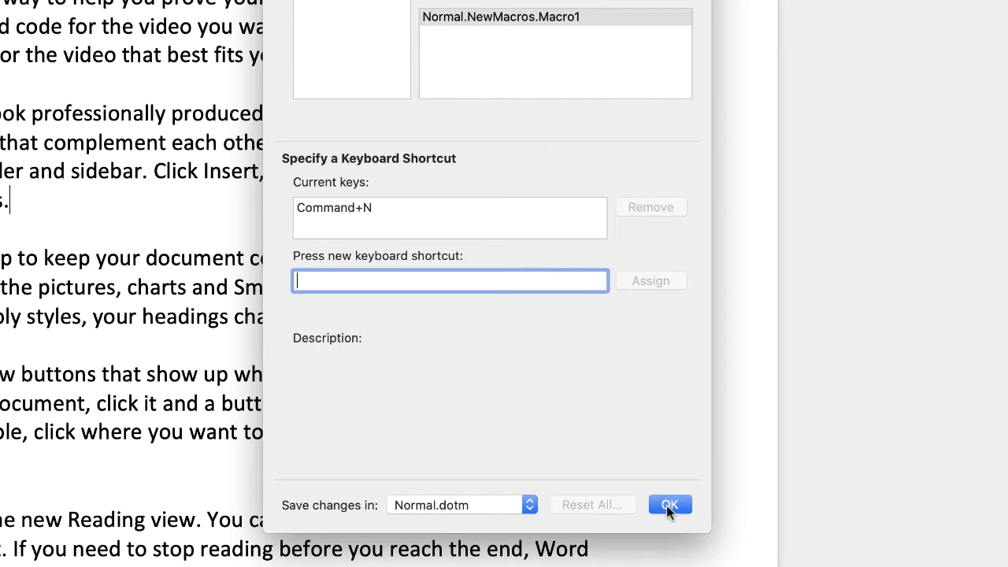
{"action": "left_click", "coordinate": [668, 505]}
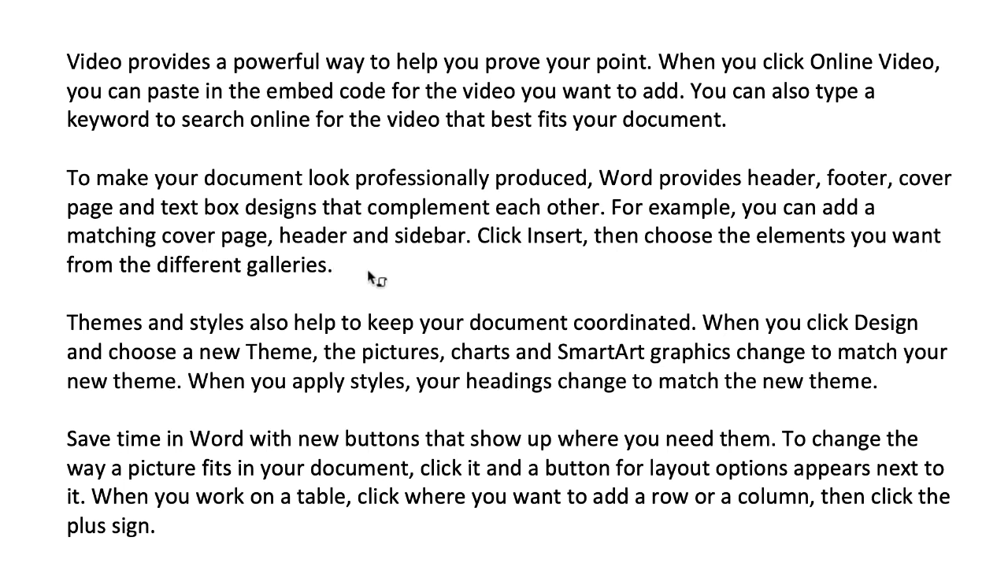
- Give 'professionally' an outside border, light grey highlight and italic formatting
{"action": "left_click_drag", "start_coordinate": [355, 179], "coordinate": [440, 183]}
{"action": "double_click", "coordinate": [399, 180]}
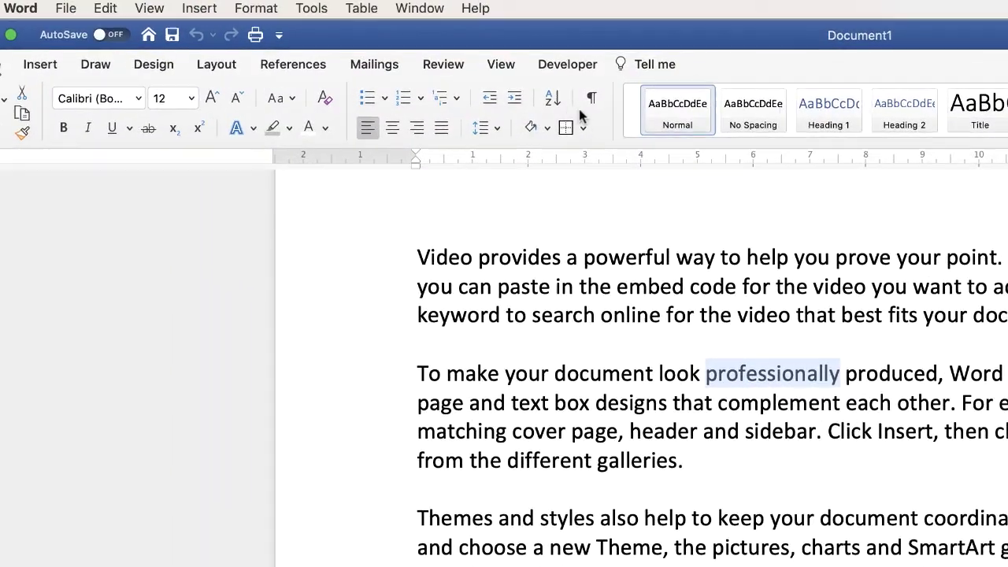
{"action": "left_click", "coordinate": [384, 18]}
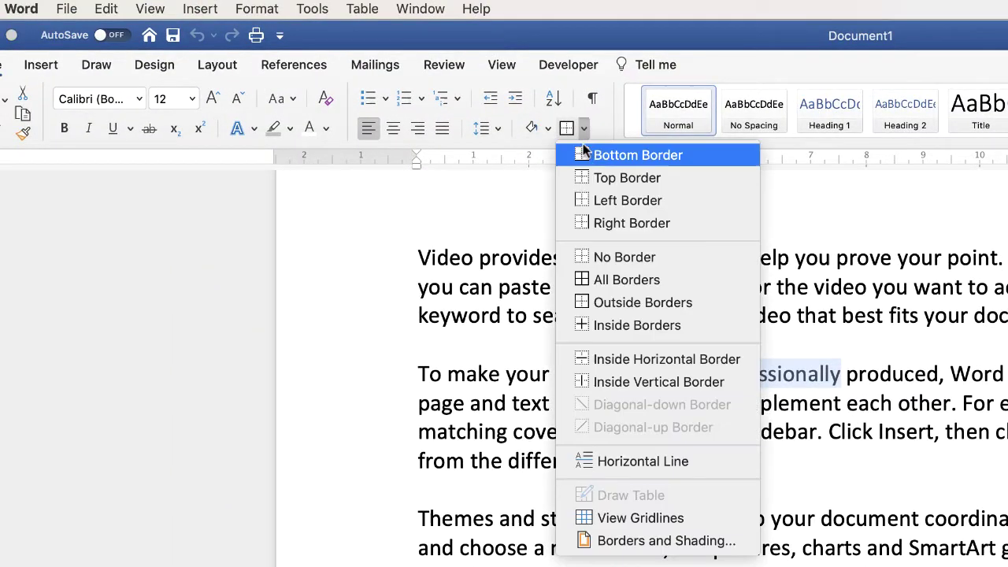
{"action": "left_click", "coordinate": [619, 307]}
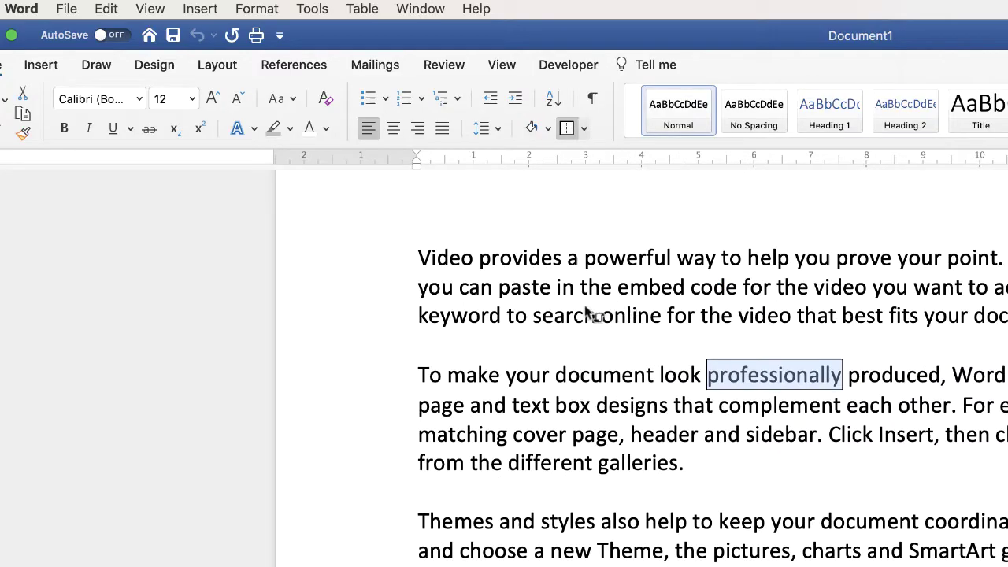
{"action": "left_click", "coordinate": [291, 129]}
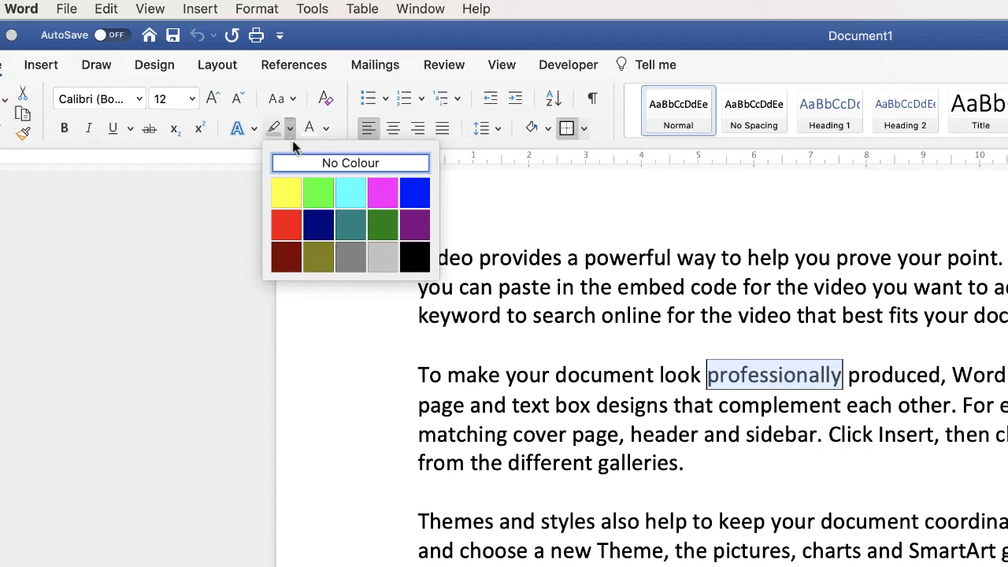
{"action": "left_click", "coordinate": [385, 261]}
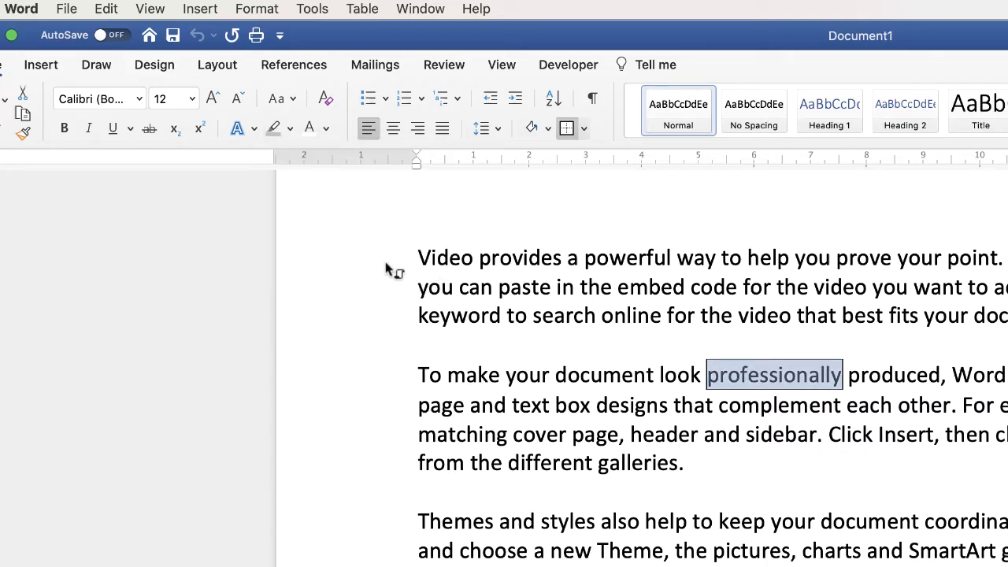
{"action": "left_click", "coordinate": [88, 128]}
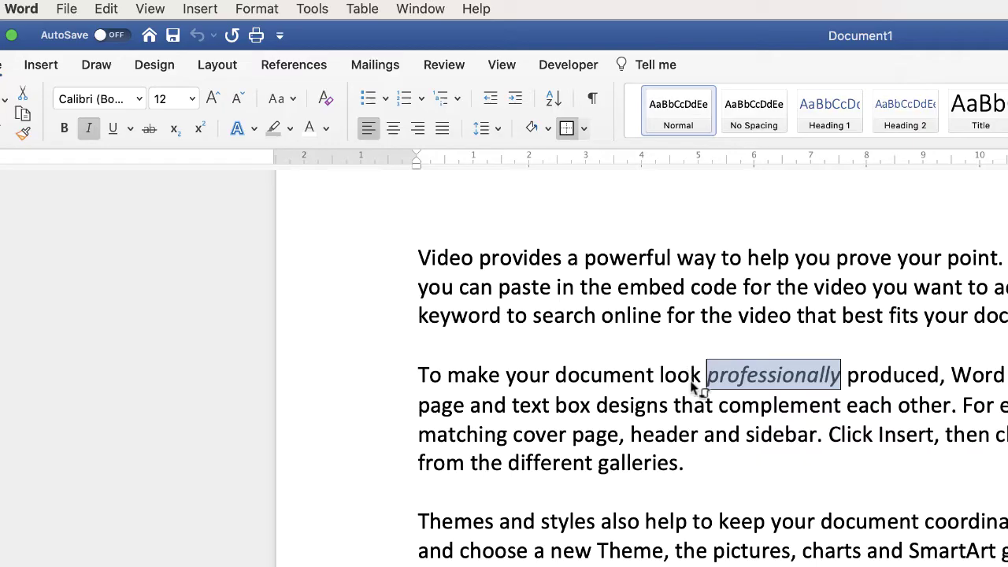
- Stop recording Macro1 and deselect 'professionally' to check its formatting
{"action": "left_click", "coordinate": [310, 8]}
{"action": "mouse_move", "coordinate": [366, 404]}
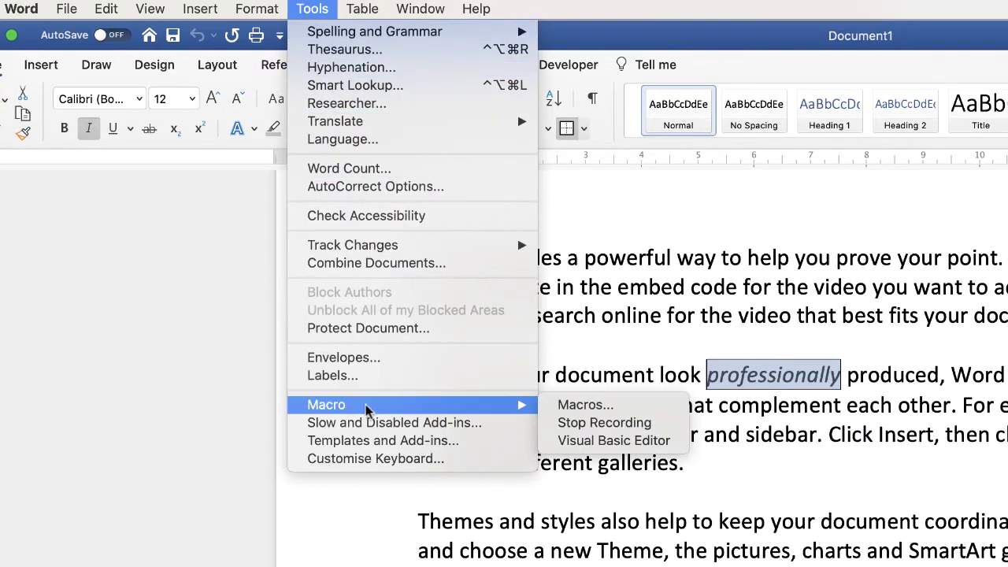
{"action": "left_click", "coordinate": [575, 425]}
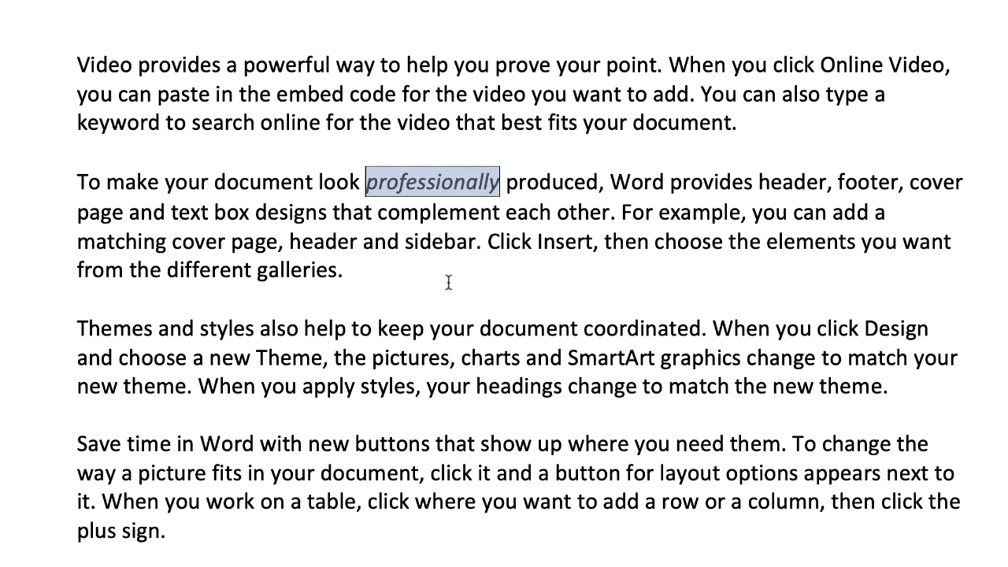
{"action": "left_click", "coordinate": [393, 276]}
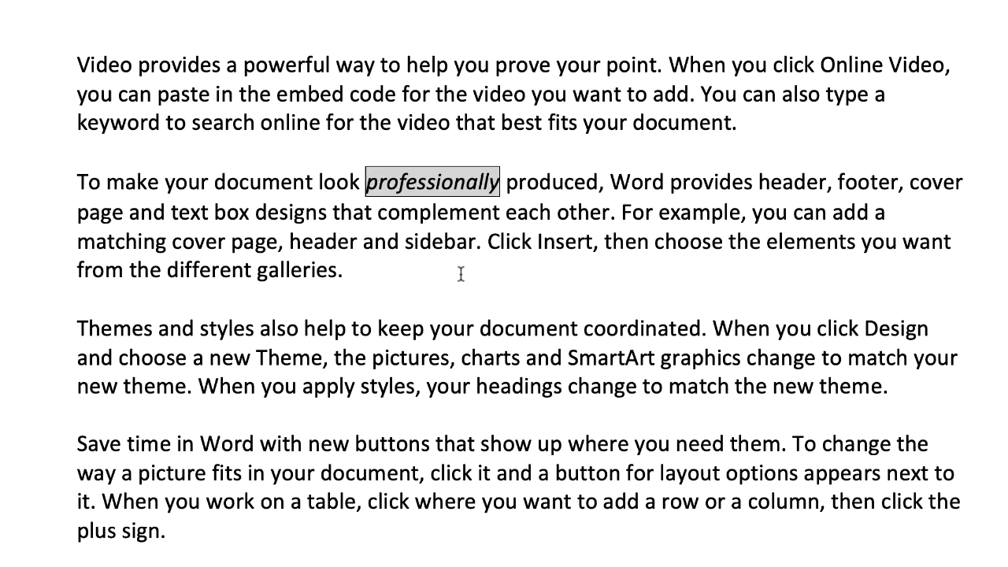
- Repeat the recorded formatting on 'document', 'headings', 'where' and 'want', then deselect
{"action": "left_click_drag", "start_coordinate": [482, 329], "coordinate": [577, 337]}
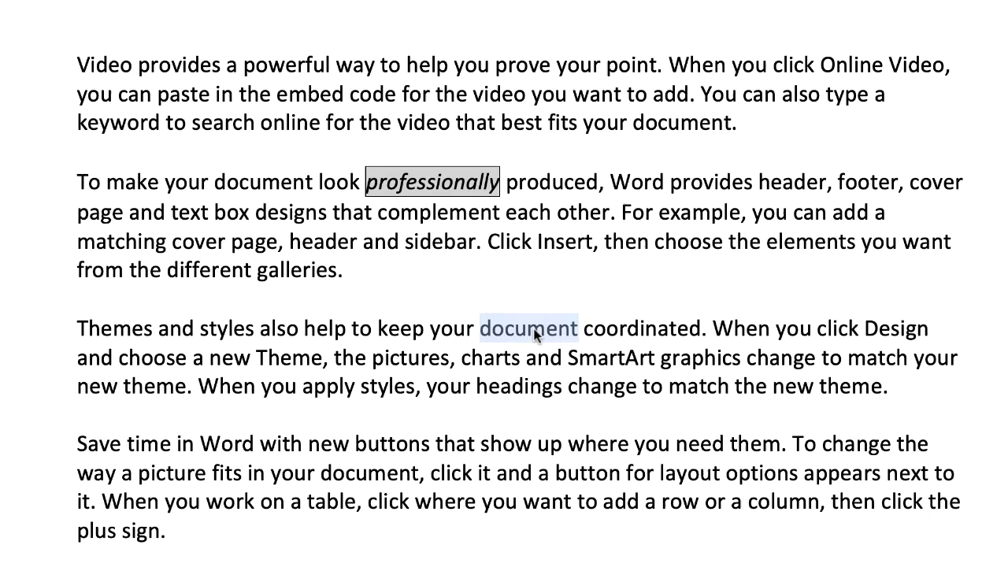
{"action": "key", "text": "F4"}
{"action": "left_click_drag", "start_coordinate": [476, 389], "coordinate": [562, 391]}
{"action": "key", "text": "F4"}
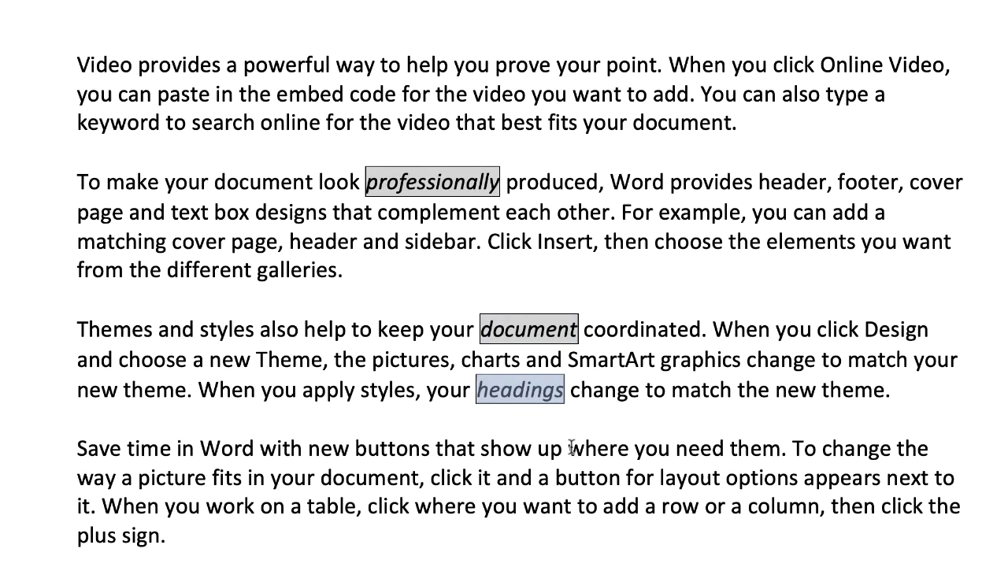
{"action": "left_click_drag", "start_coordinate": [566, 448], "coordinate": [632, 449]}
{"action": "key", "text": "F4"}
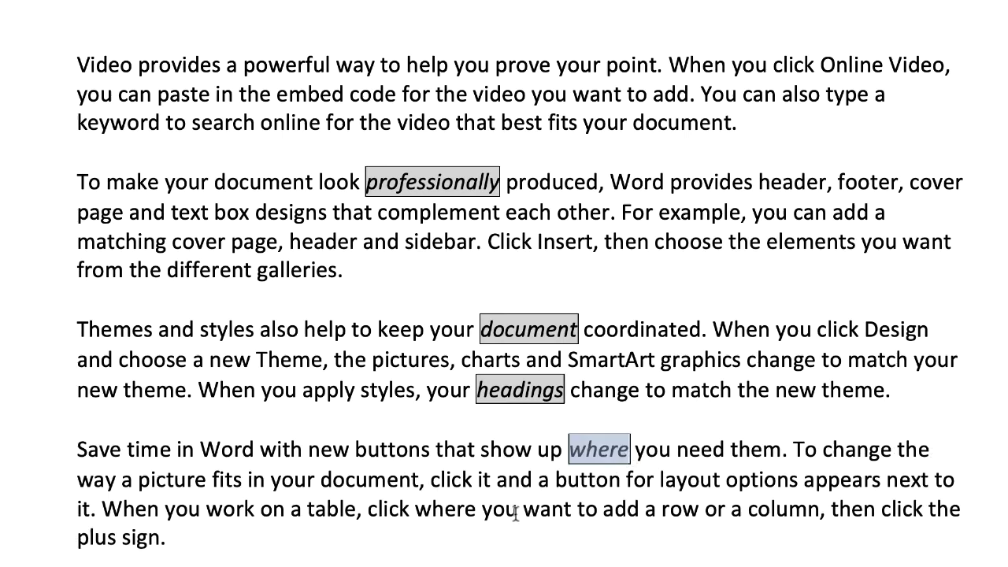
{"action": "left_click_drag", "start_coordinate": [523, 509], "coordinate": [576, 510]}
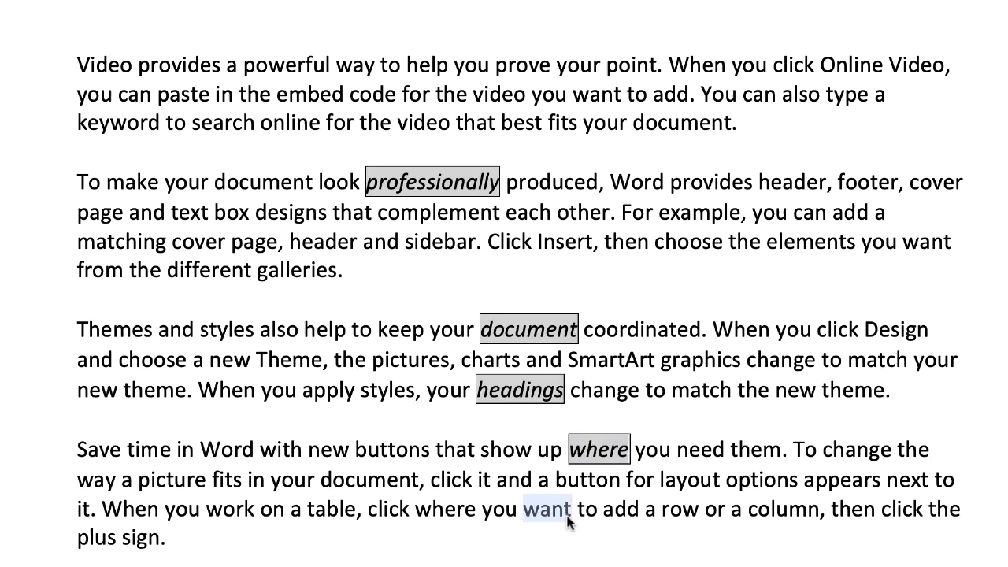
{"action": "key", "text": "F4"}
{"action": "left_click", "coordinate": [659, 316]}
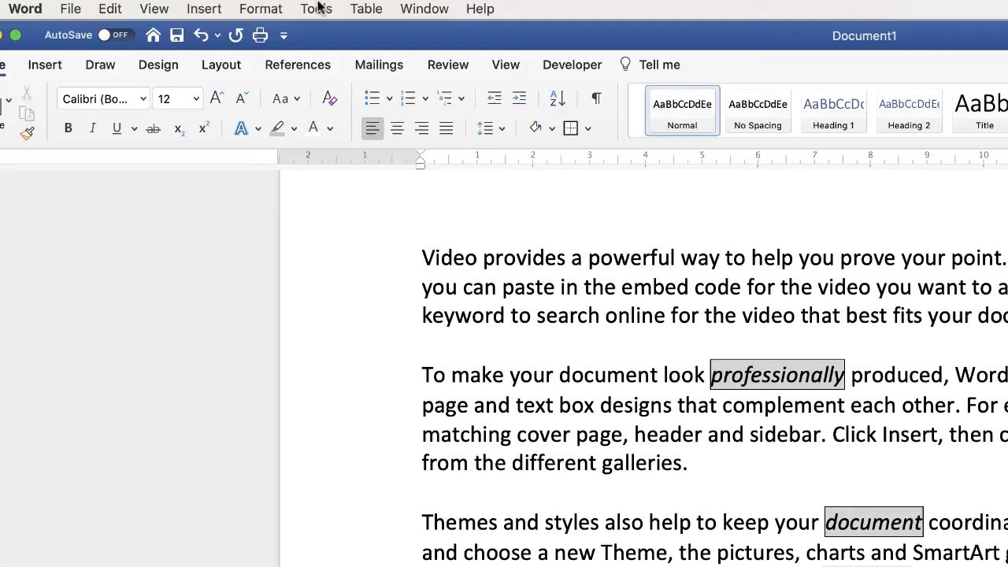
- Delete Macro1 from the Macros list, confirm the deletion, and close the list
{"action": "left_click", "coordinate": [317, 9]}
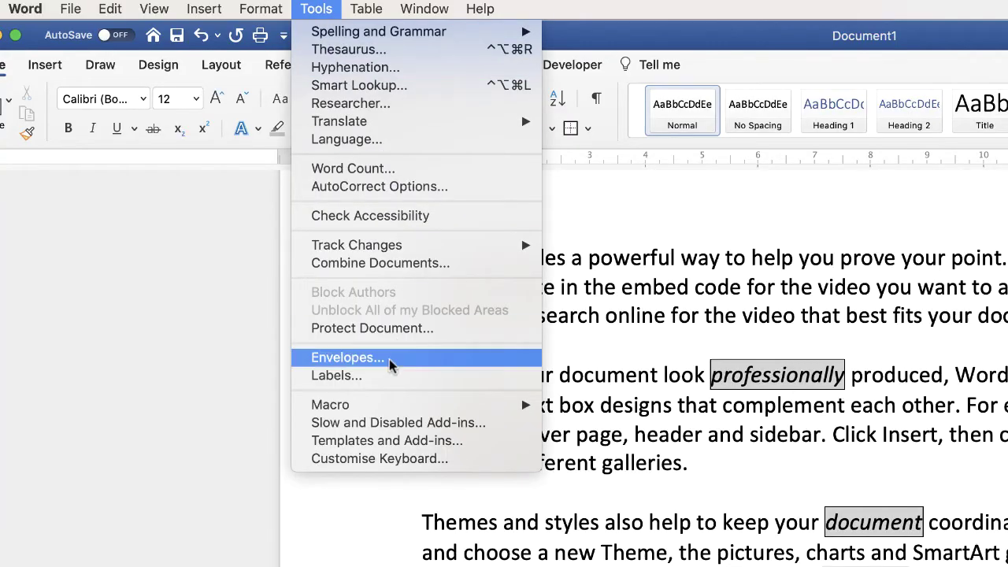
{"action": "mouse_move", "coordinate": [334, 406]}
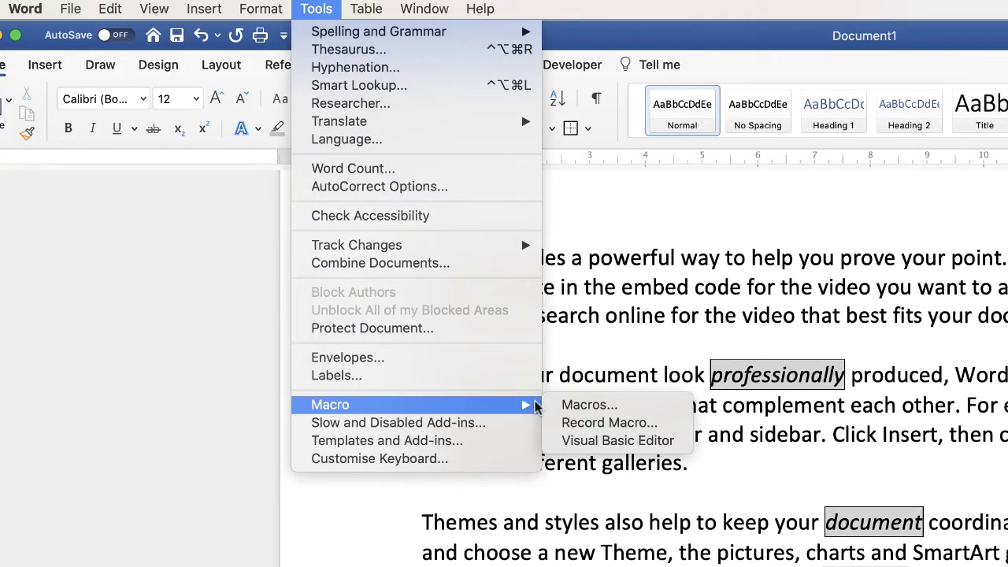
{"action": "left_click", "coordinate": [589, 404]}
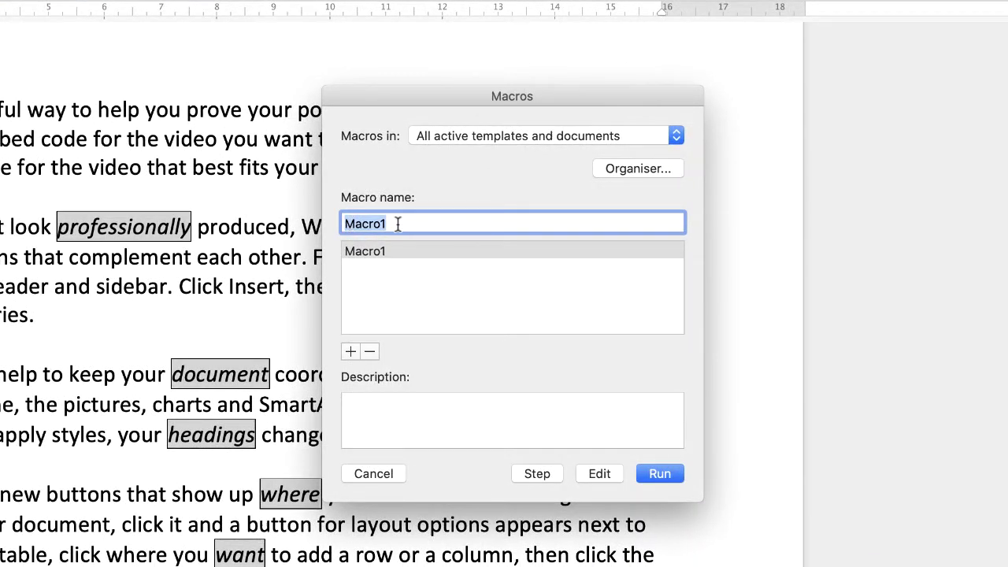
{"action": "left_click", "coordinate": [371, 352]}
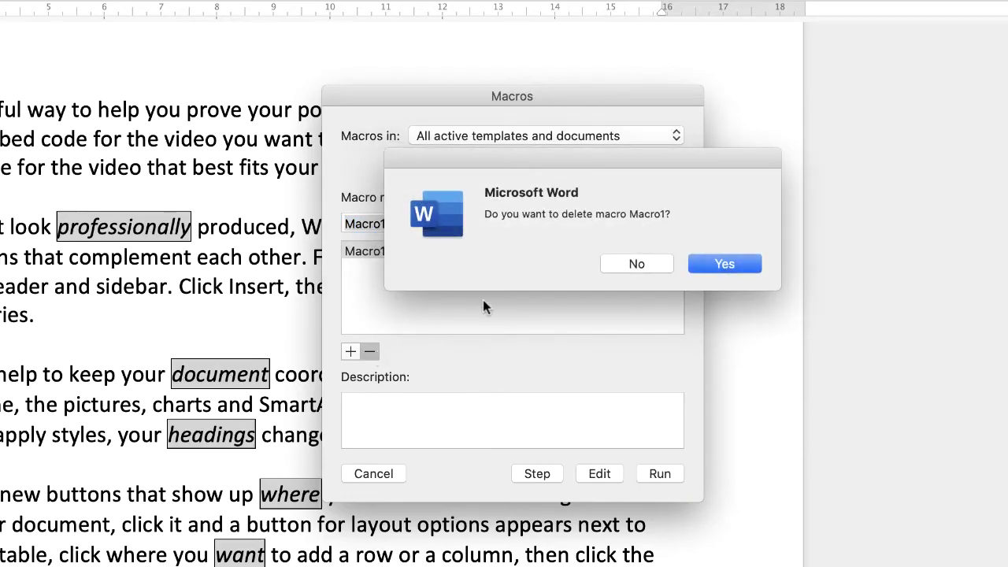
{"action": "left_click", "coordinate": [709, 265]}
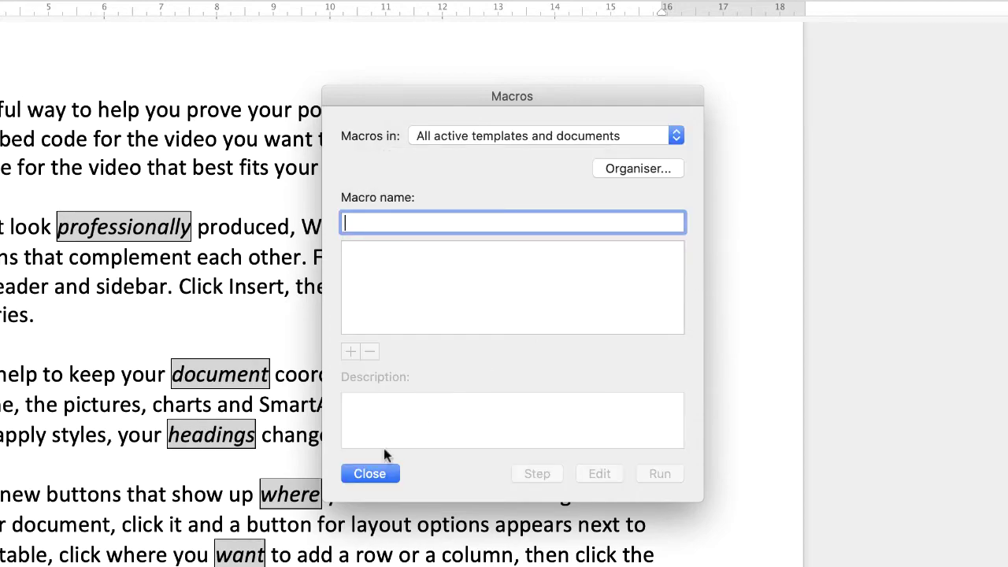
{"action": "left_click", "coordinate": [369, 473]}
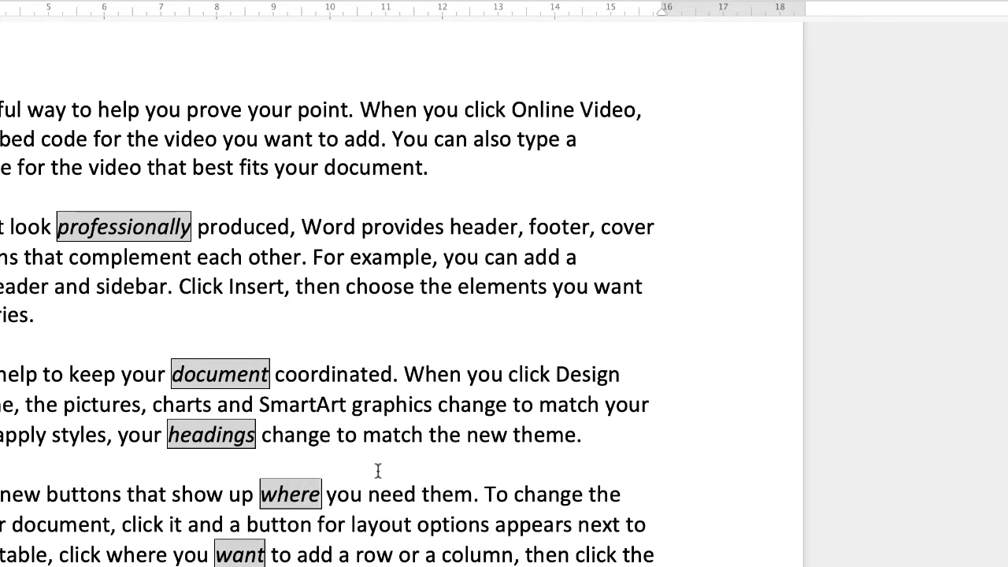